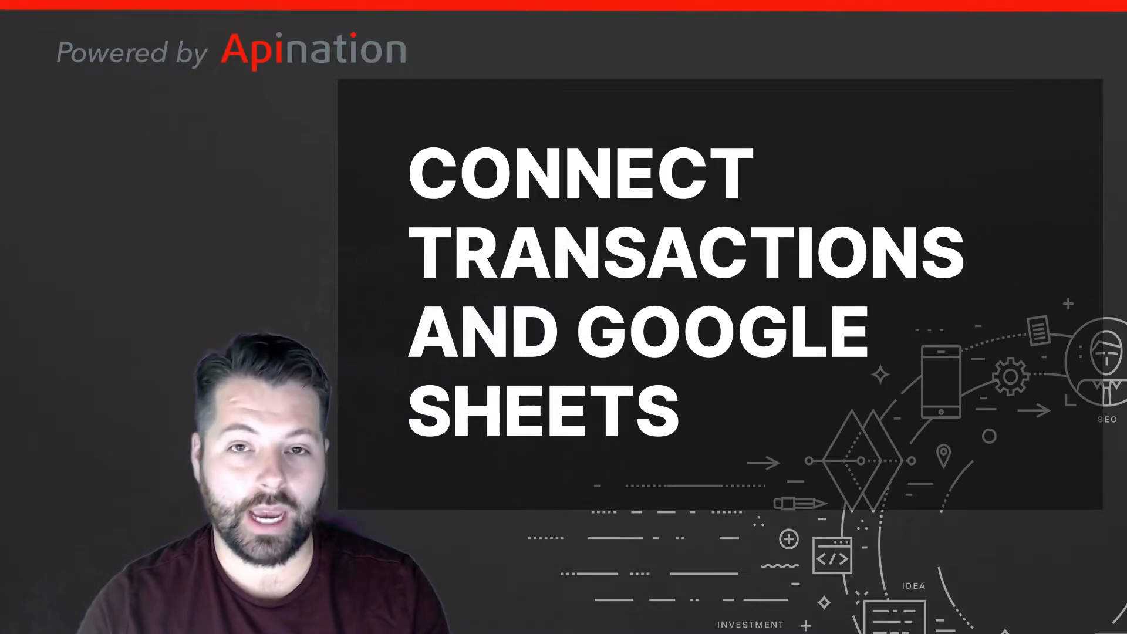
From the app directory, open Transactions (zipForm Edition) and choose Google Sheets as the app to sync with it.
{"action": "left_click", "coordinate": [797, 351]}
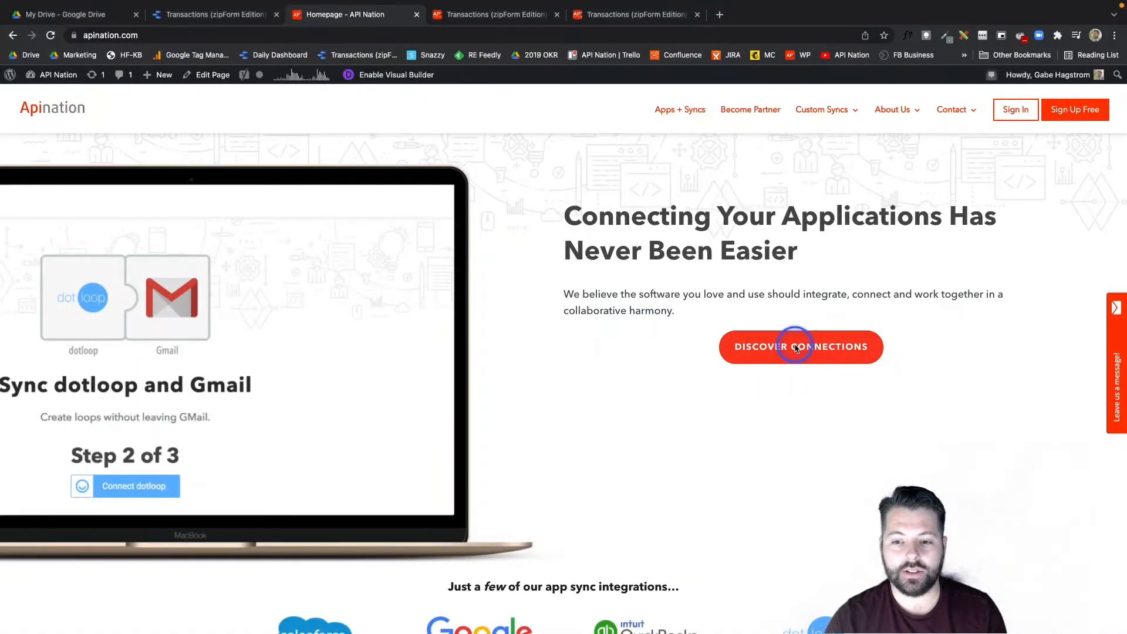
{"action": "scroll", "coordinate": [797, 349], "scroll_direction": "down", "scroll_amount": 2}
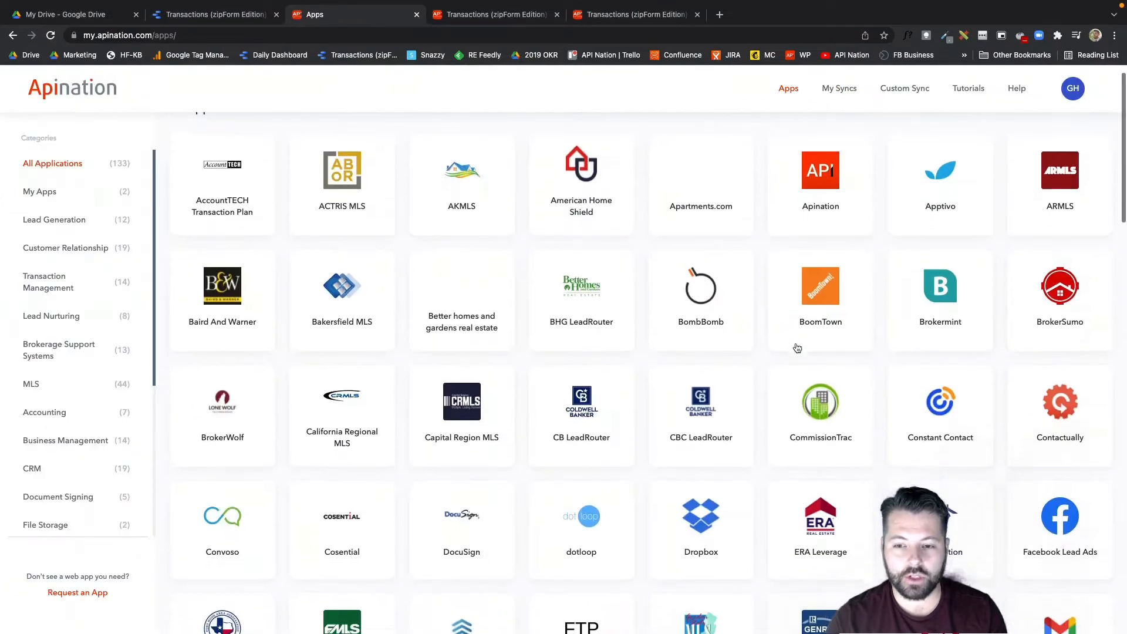
{"action": "scroll", "coordinate": [797, 349], "scroll_direction": "down", "scroll_amount": 7}
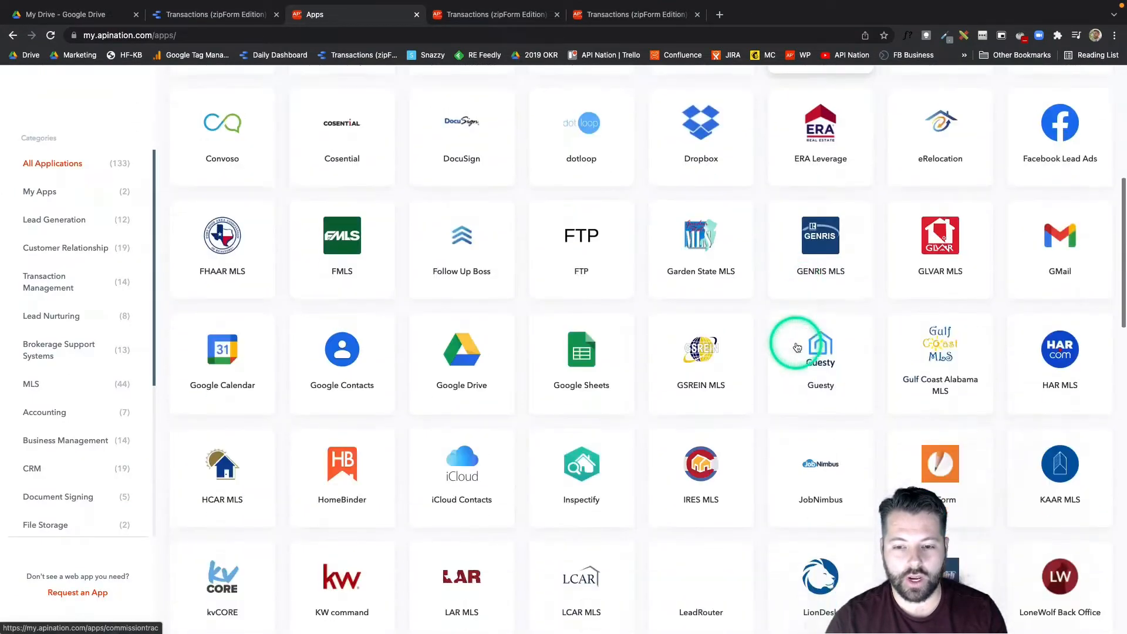
{"action": "scroll", "coordinate": [796, 347], "scroll_direction": "down", "scroll_amount": 10}
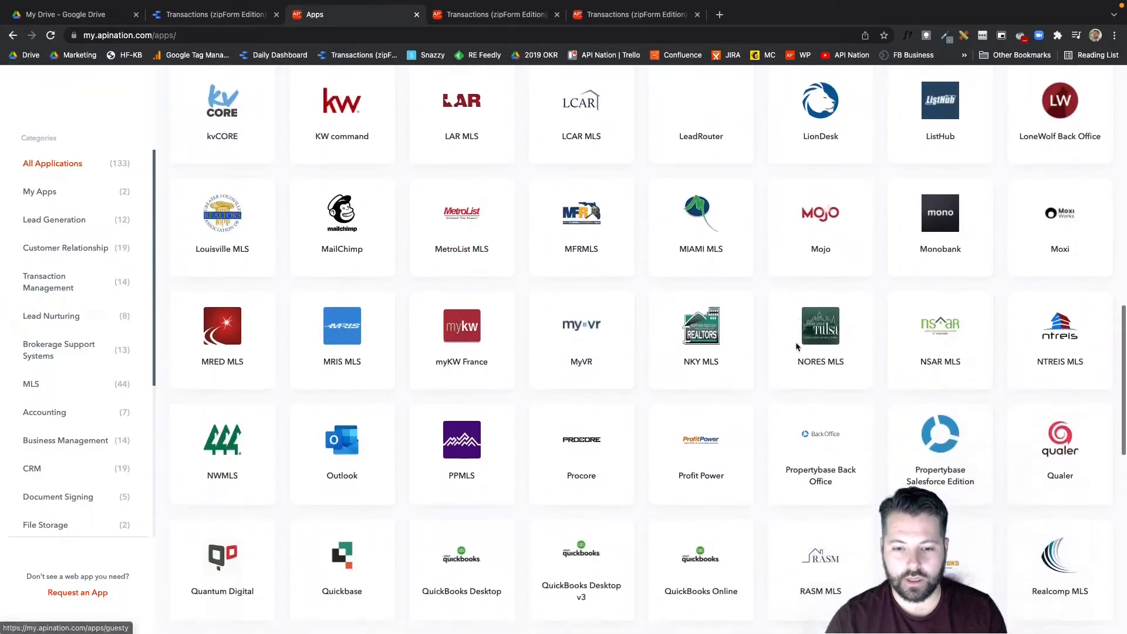
{"action": "scroll", "coordinate": [797, 347], "scroll_direction": "down", "scroll_amount": 5}
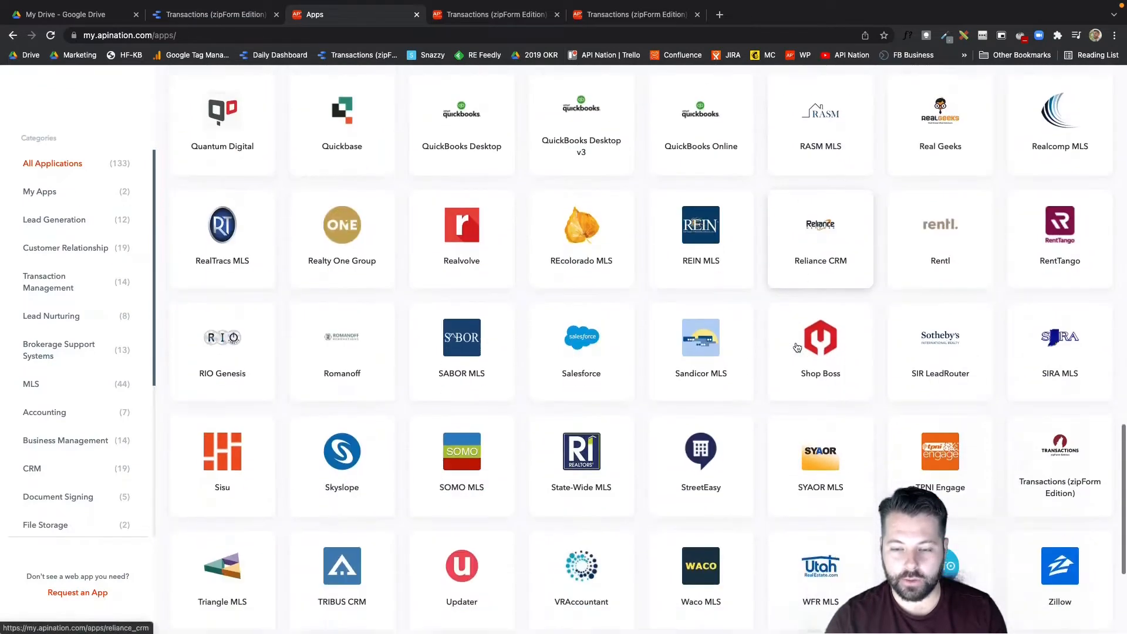
{"action": "scroll", "coordinate": [797, 347], "scroll_direction": "down", "scroll_amount": 2}
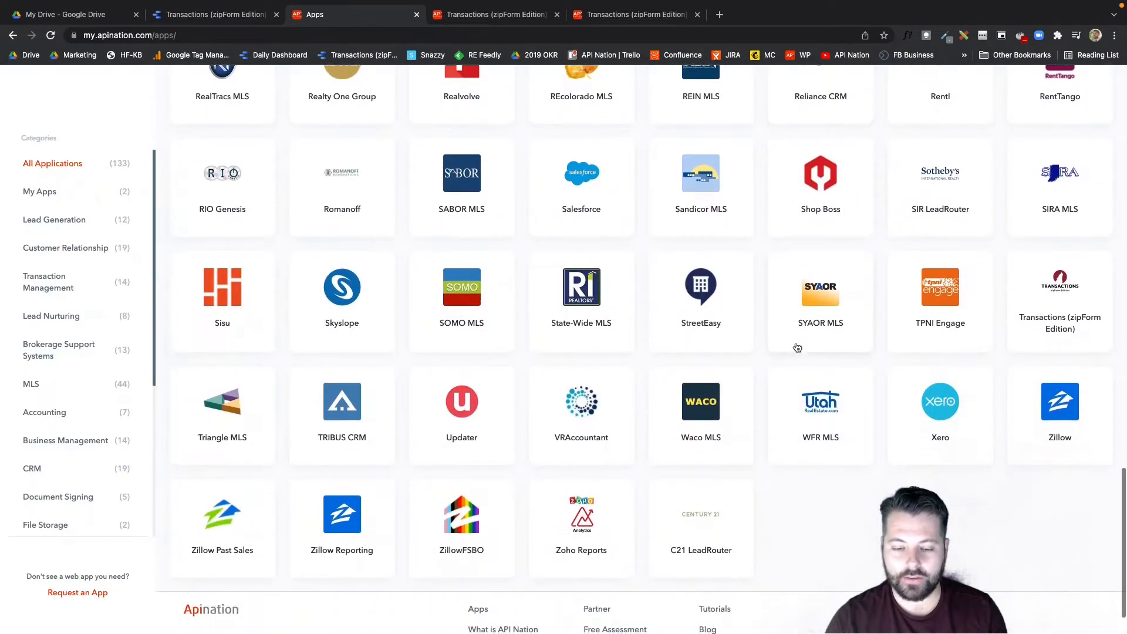
{"action": "left_click", "coordinate": [1028, 328]}
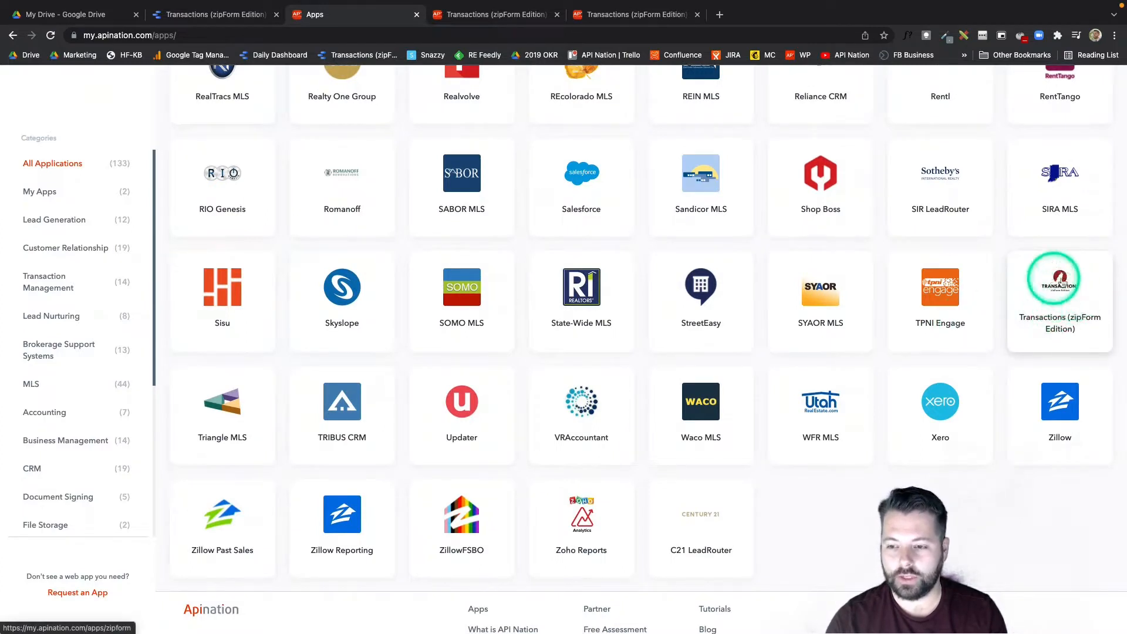
{"action": "left_click", "coordinate": [1065, 288]}
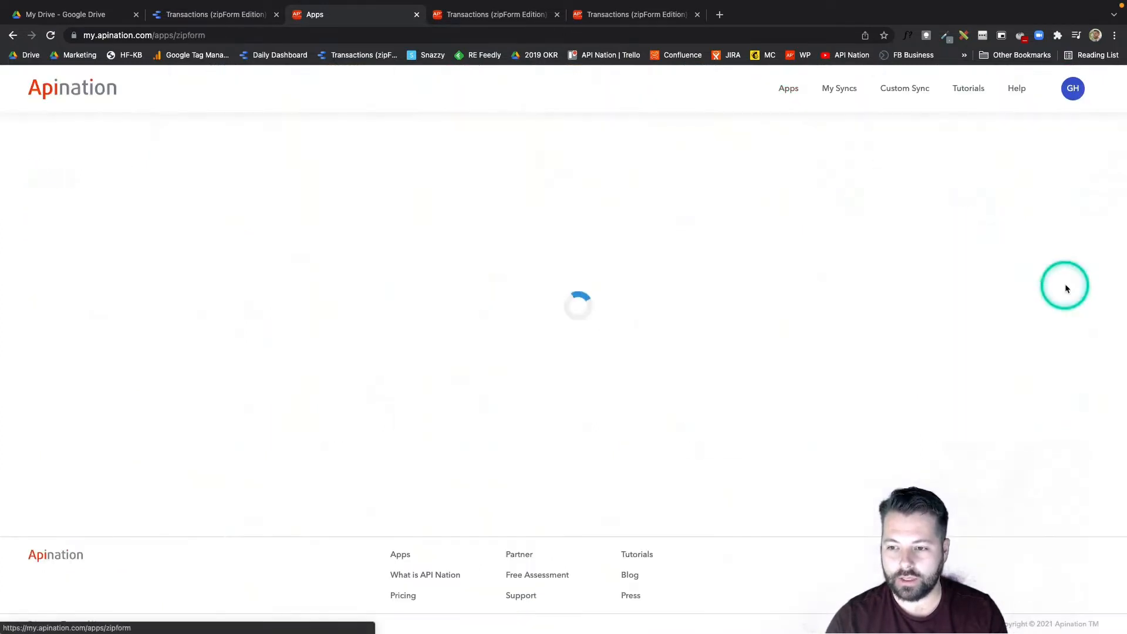
{"action": "scroll", "coordinate": [801, 372], "scroll_direction": "down", "scroll_amount": 1}
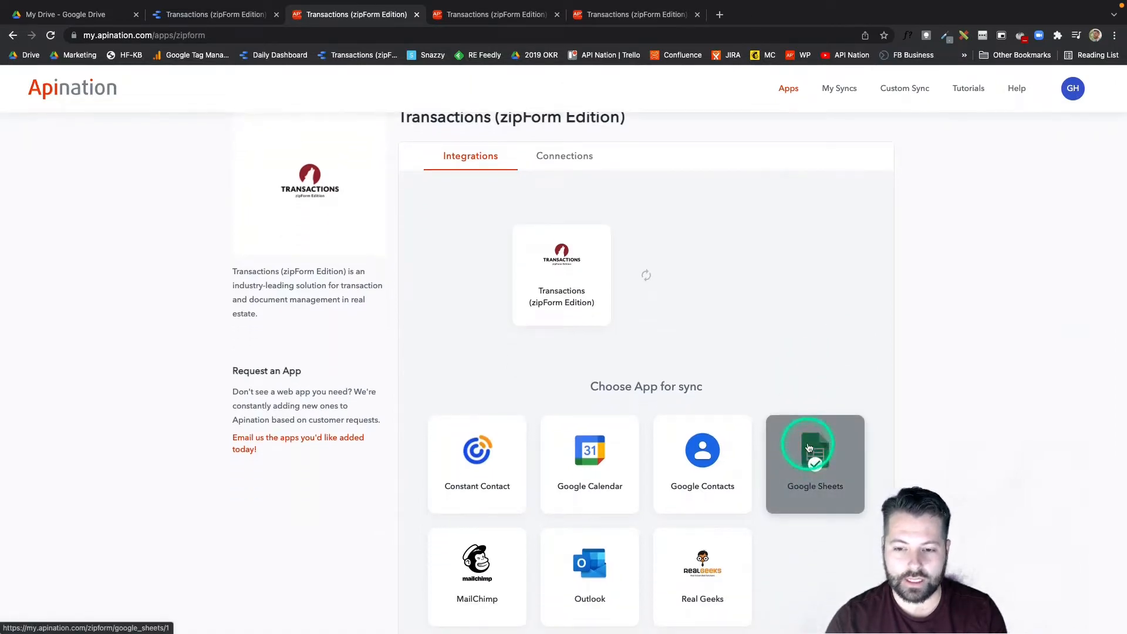
{"action": "left_click", "coordinate": [809, 448]}
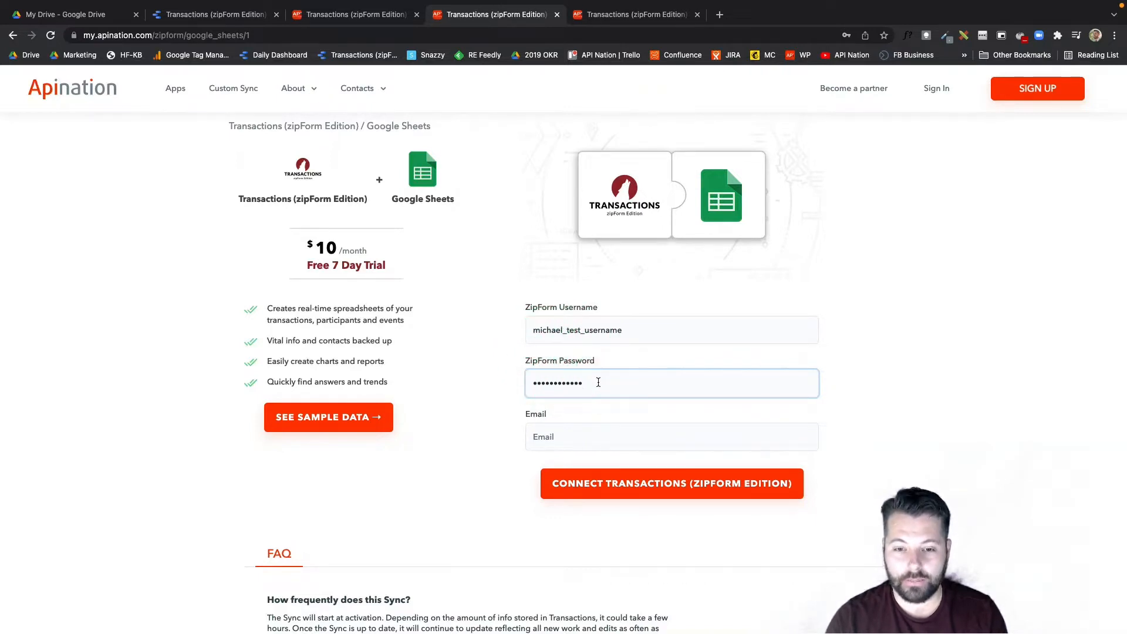
Submit the zipForm connection with the account e-mail, then connect the Google Sheets account and allow Apination sync access.
{"action": "left_click", "coordinate": [560, 441]}
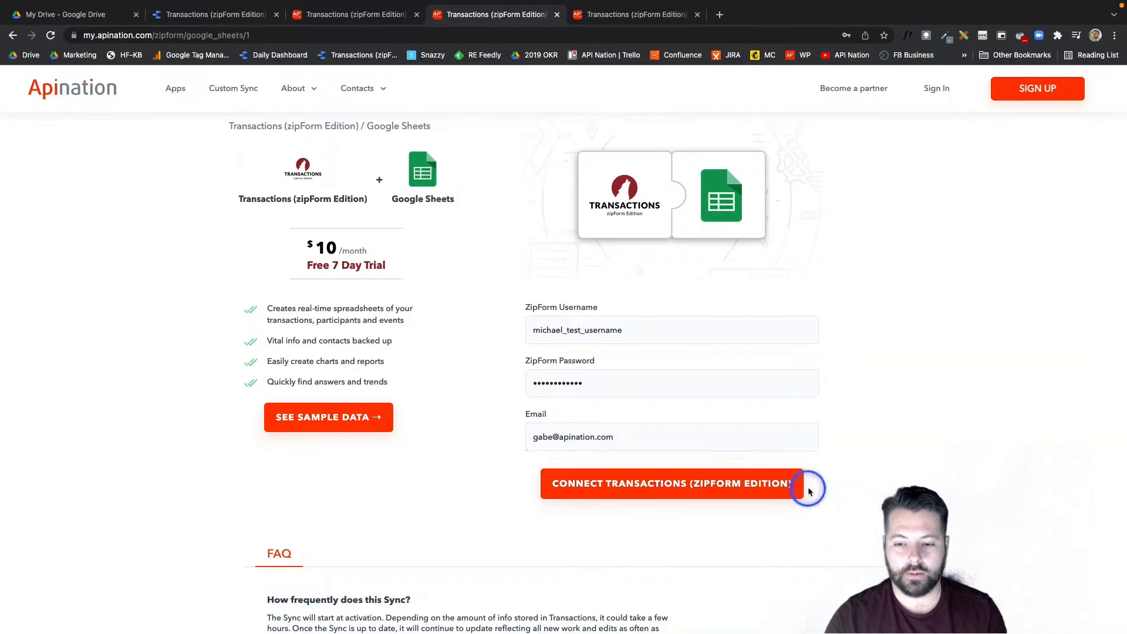
{"action": "key", "text": "ctrl+Tab"}
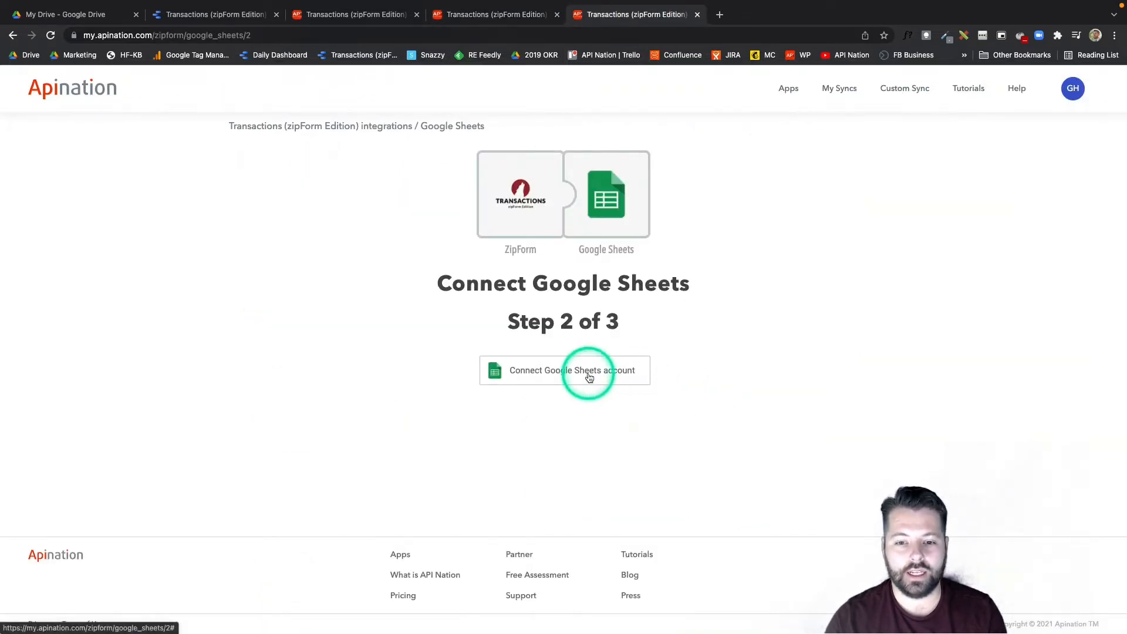
{"action": "left_click", "coordinate": [558, 373]}
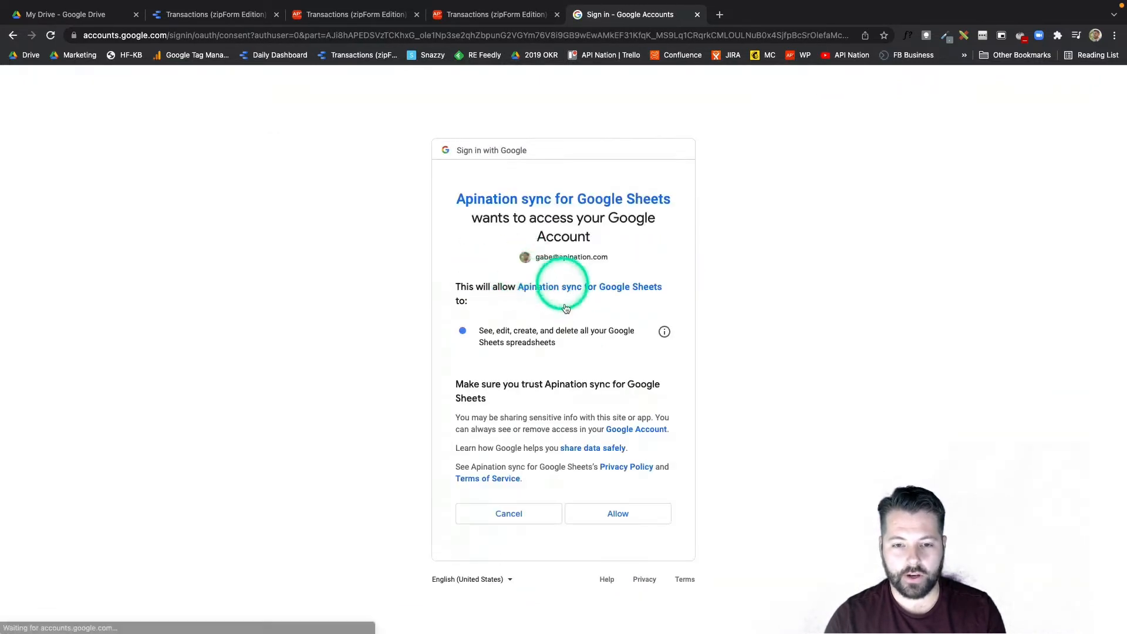
{"action": "left_click", "coordinate": [615, 512]}
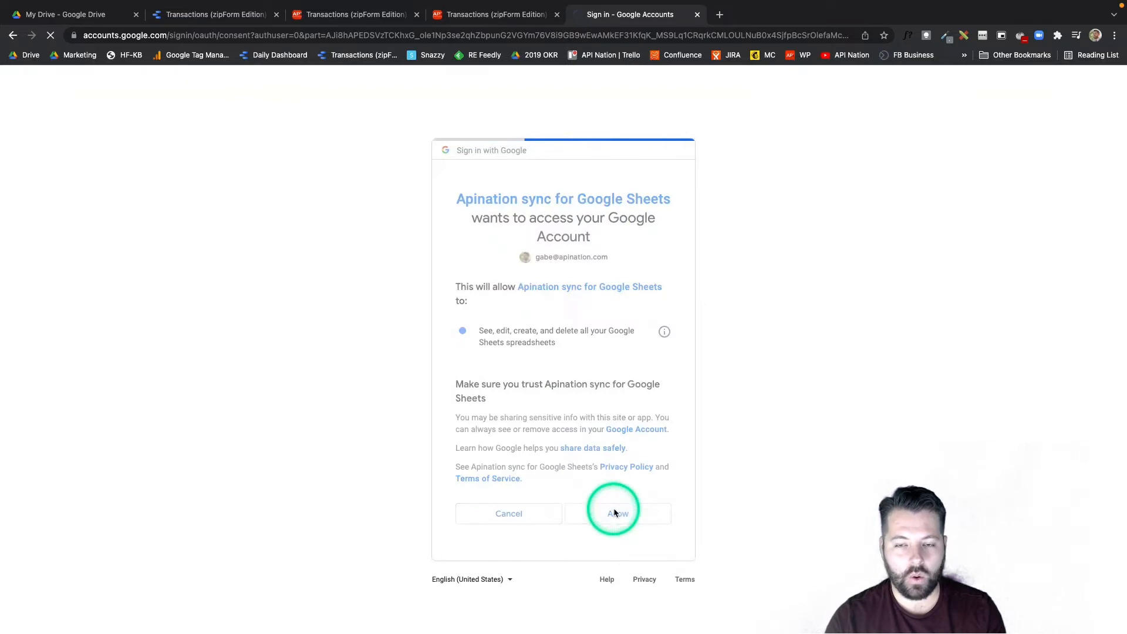
Set the transaction statuses to sync to All in the review settings.
{"action": "scroll", "coordinate": [470, 491], "scroll_direction": "down", "scroll_amount": 2}
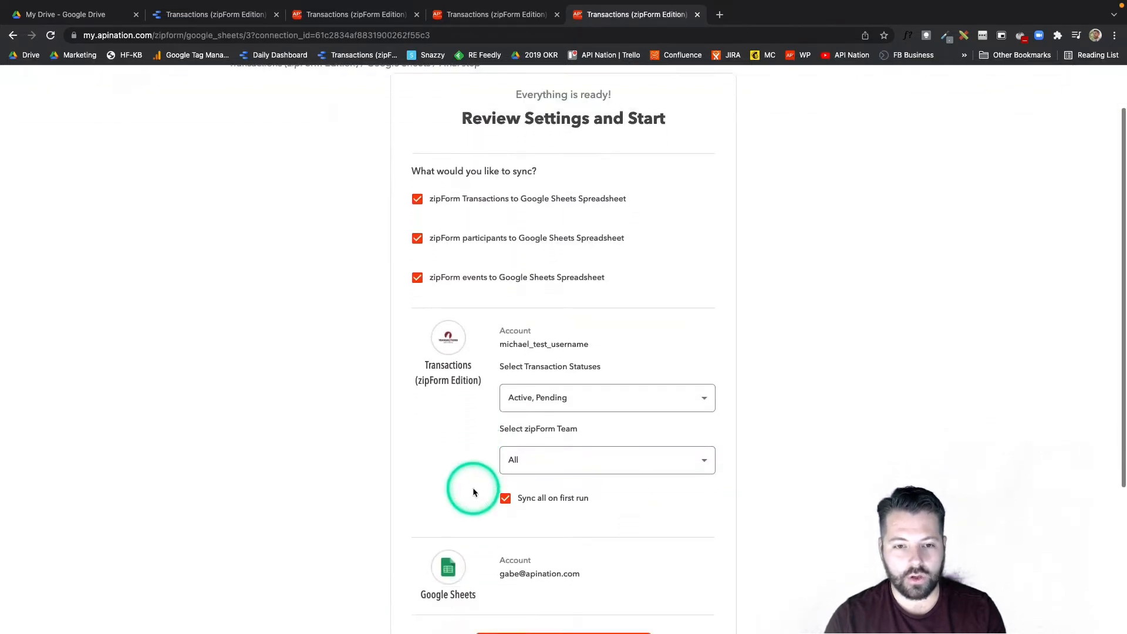
{"action": "scroll", "coordinate": [474, 492], "scroll_direction": "down", "scroll_amount": 3}
{"action": "scroll", "coordinate": [468, 479], "scroll_direction": "up", "scroll_amount": 2}
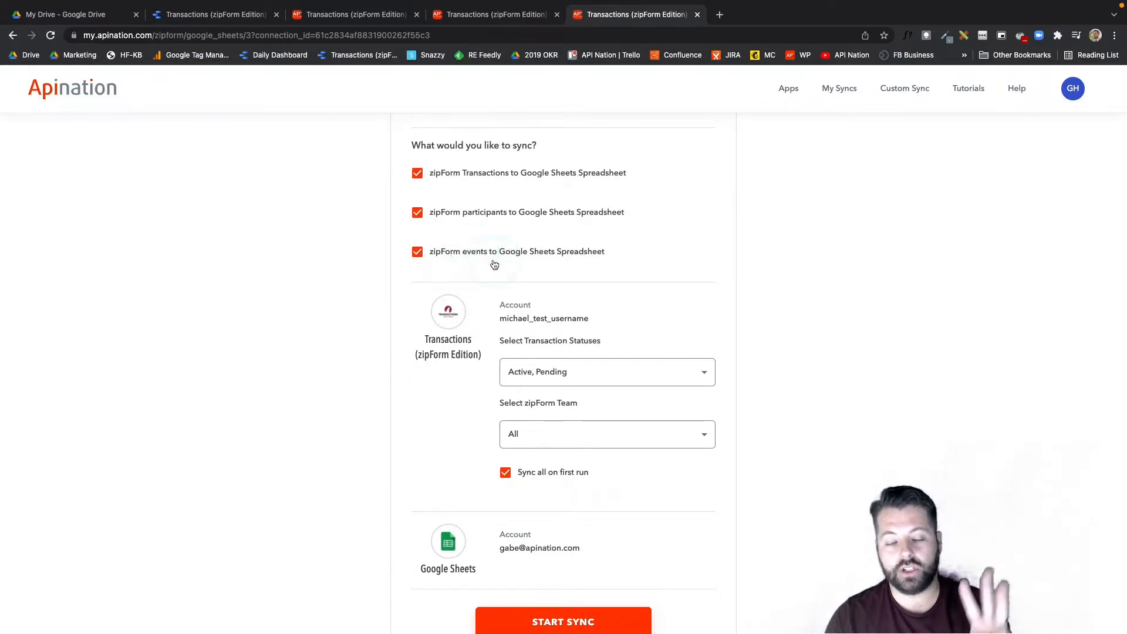
{"action": "scroll", "coordinate": [470, 288], "scroll_direction": "down", "scroll_amount": 3}
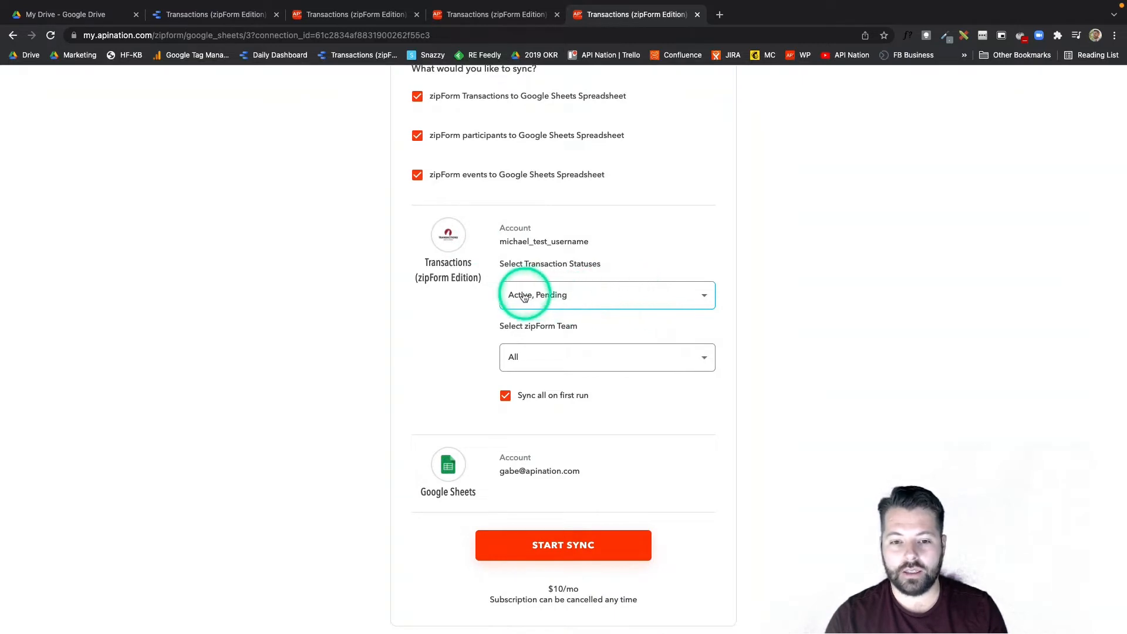
{"action": "left_click", "coordinate": [672, 298]}
{"action": "left_click", "coordinate": [575, 337]}
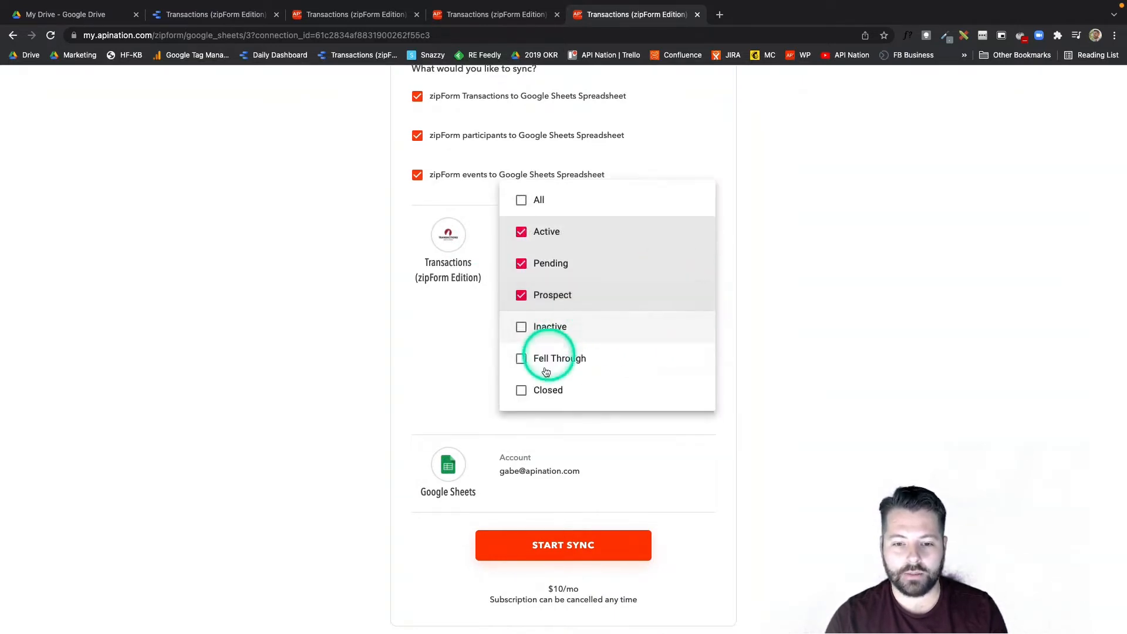
{"action": "left_click", "coordinate": [545, 391]}
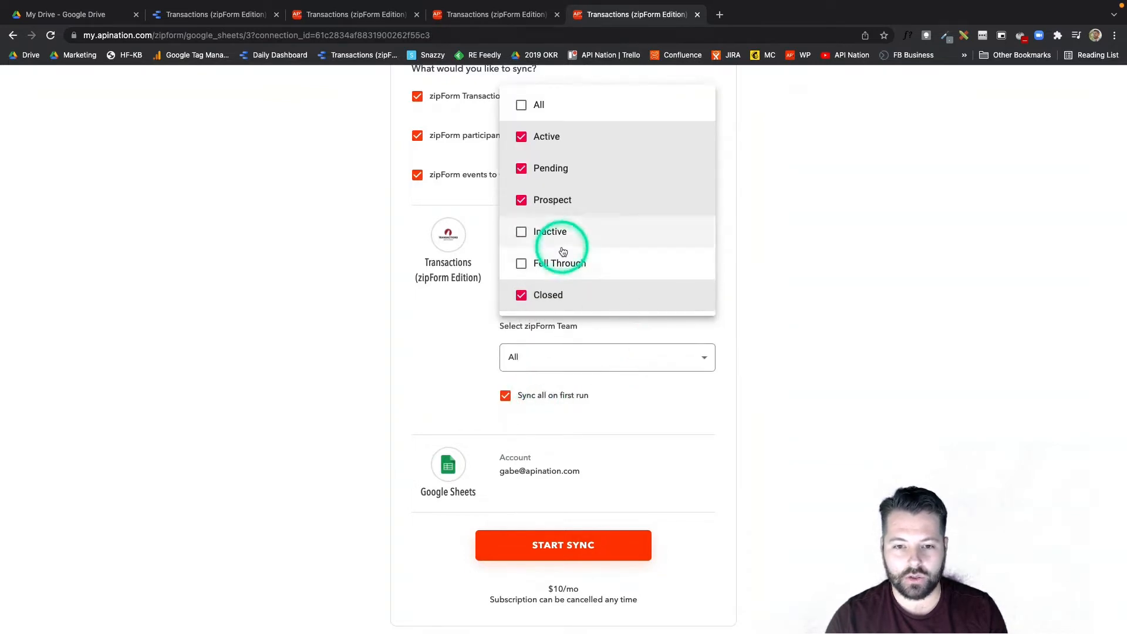
{"action": "left_click", "coordinate": [523, 106]}
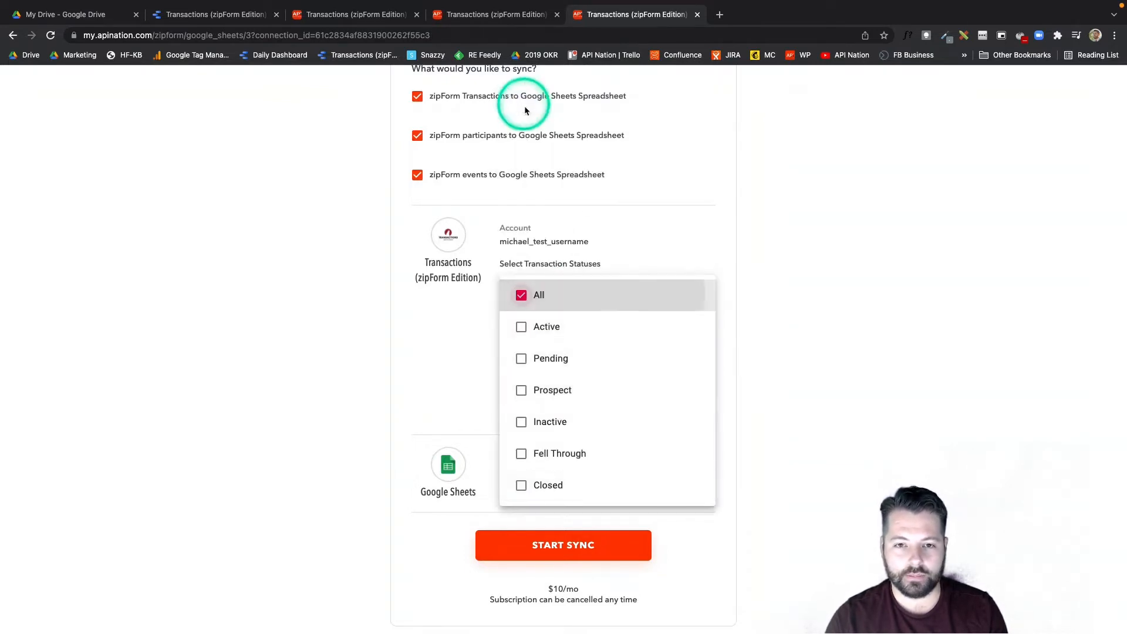
{"action": "left_click", "coordinate": [721, 265]}
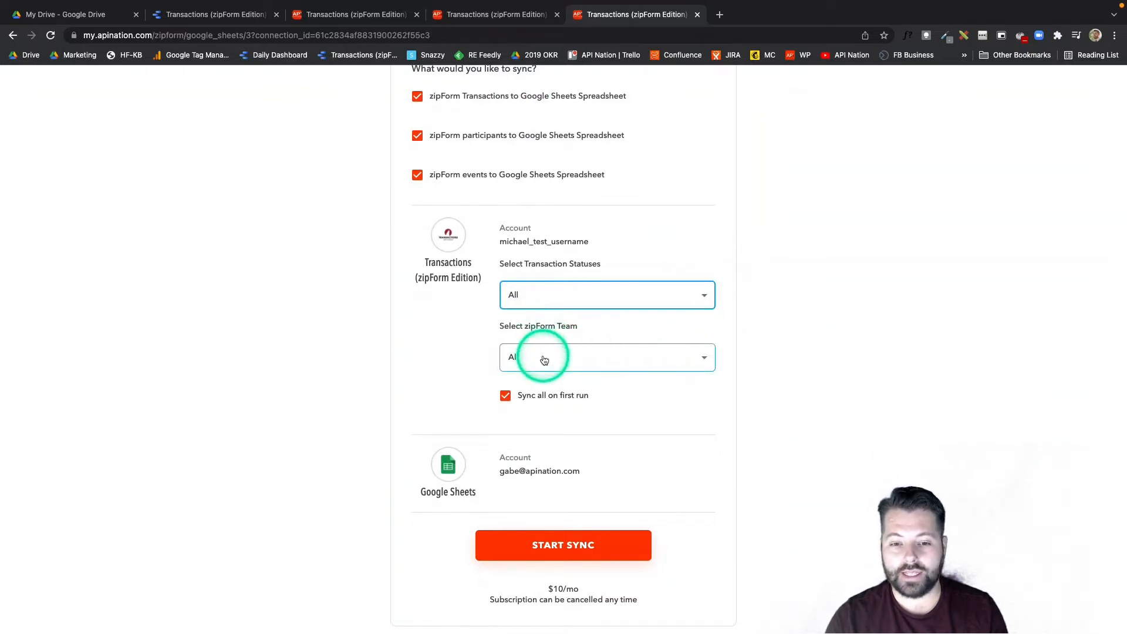
Start the sync.
{"action": "scroll", "coordinate": [607, 378], "scroll_direction": "down", "scroll_amount": 2}
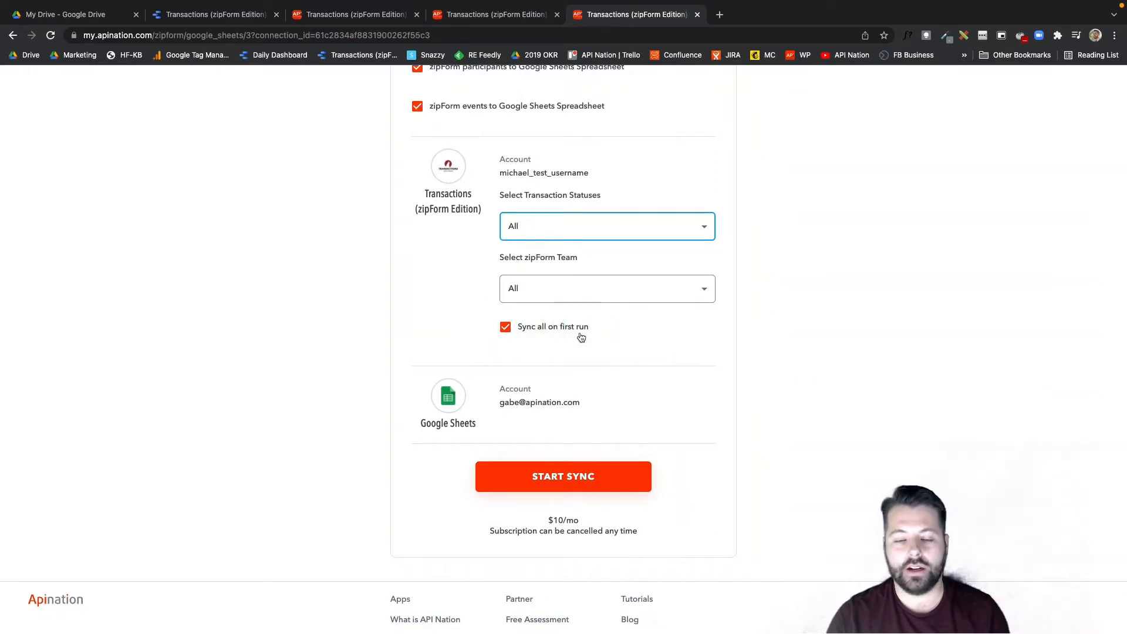
{"action": "left_click", "coordinate": [570, 479]}
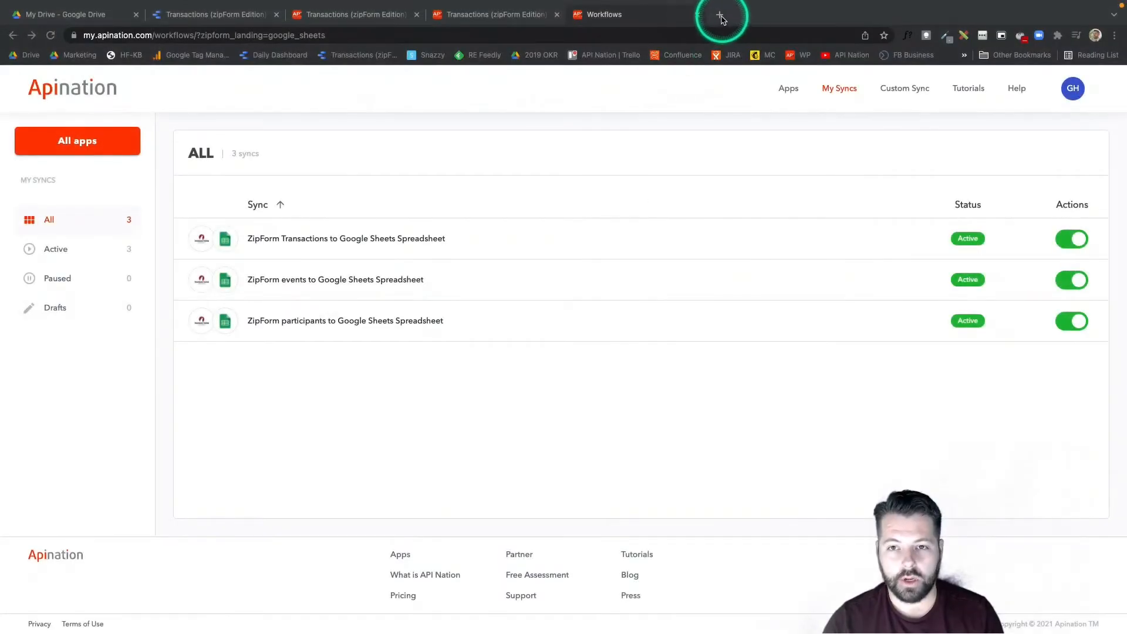
Open Google Drive in a new tab.
{"action": "left_click", "coordinate": [720, 14]}
{"action": "type", "text": "drive.google.com"}
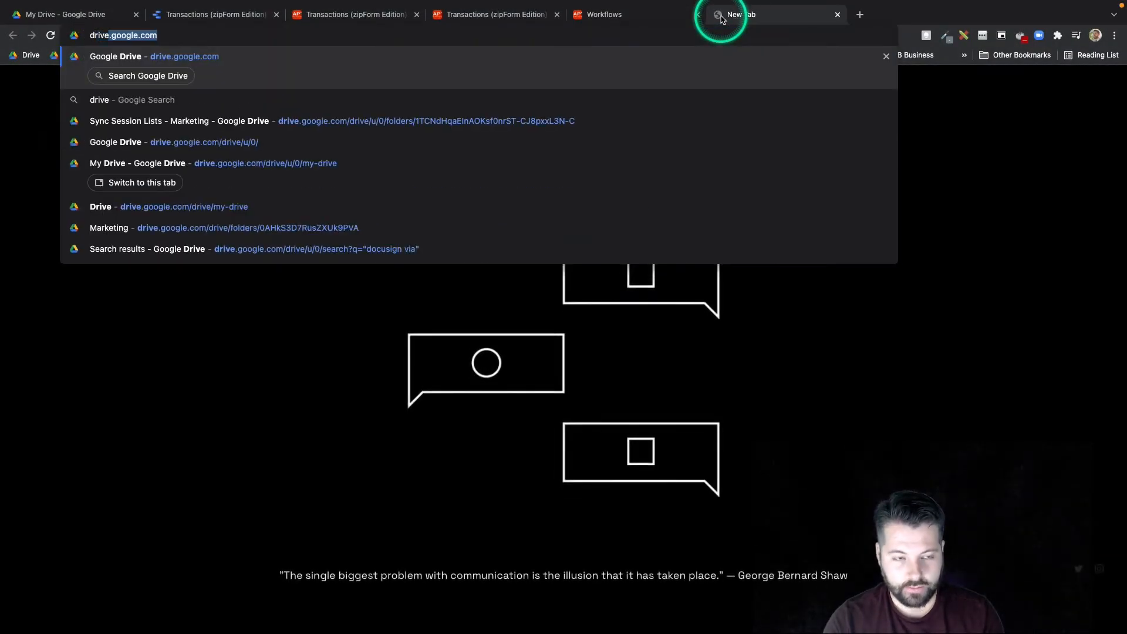
{"action": "key", "text": "Return"}
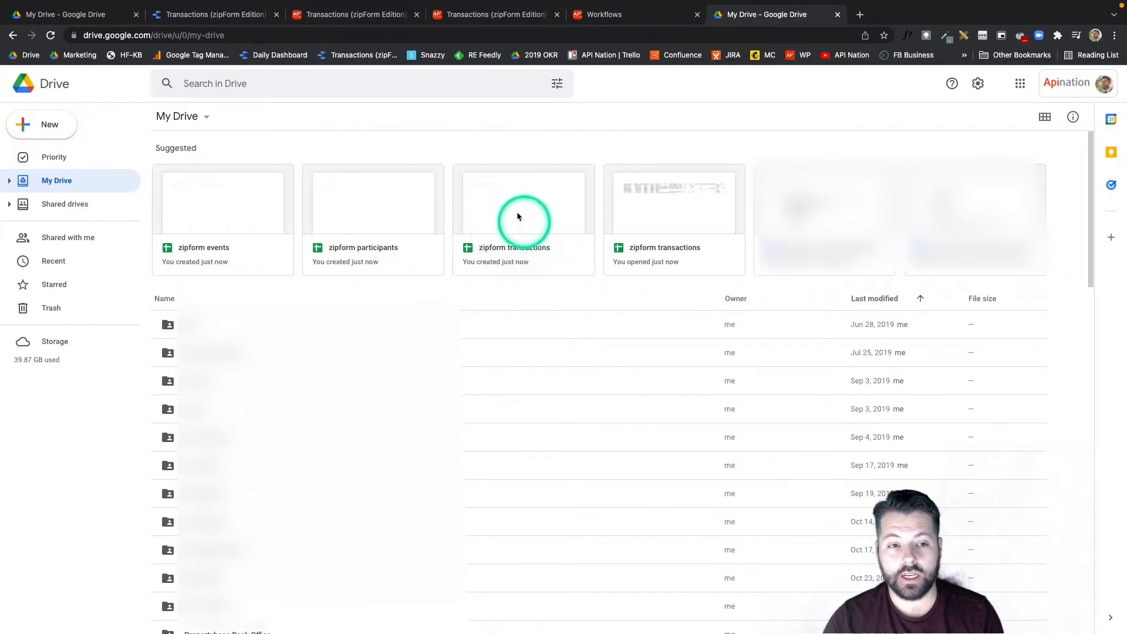
Open the zipform transactions spreadsheet from the suggested files.
{"action": "left_click", "coordinate": [369, 78]}
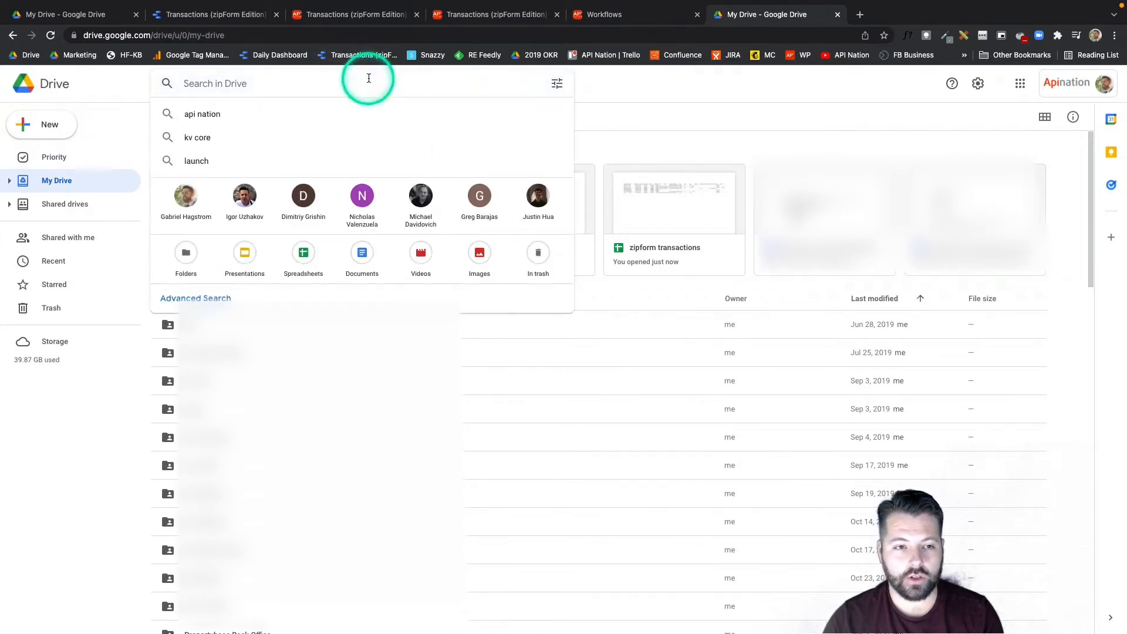
{"action": "left_click", "coordinate": [601, 159]}
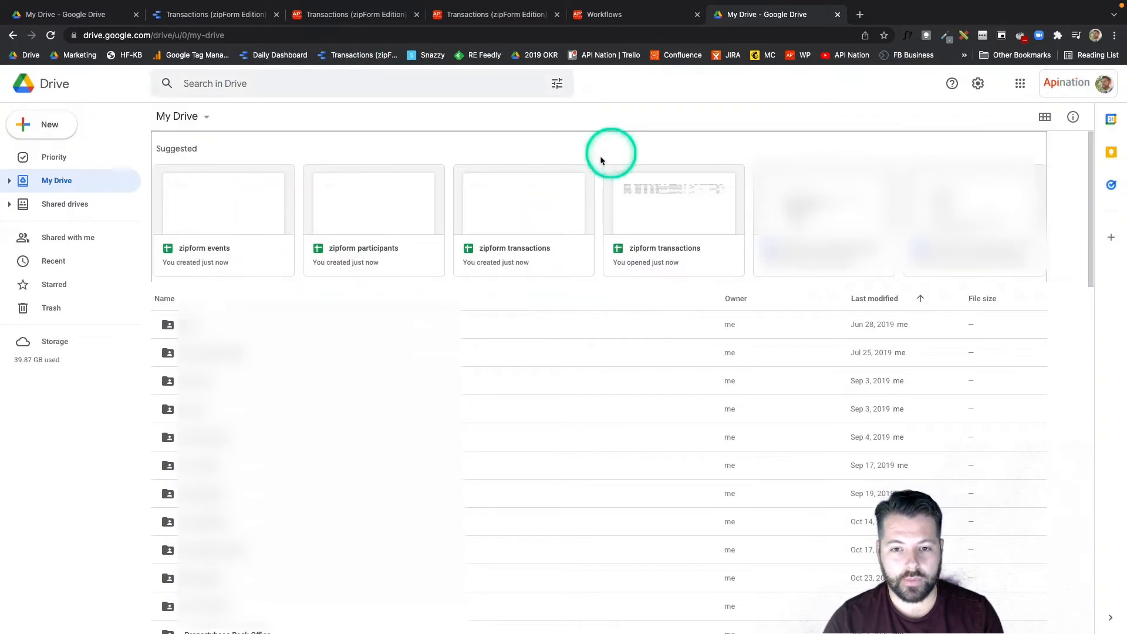
{"action": "double_click", "coordinate": [525, 251]}
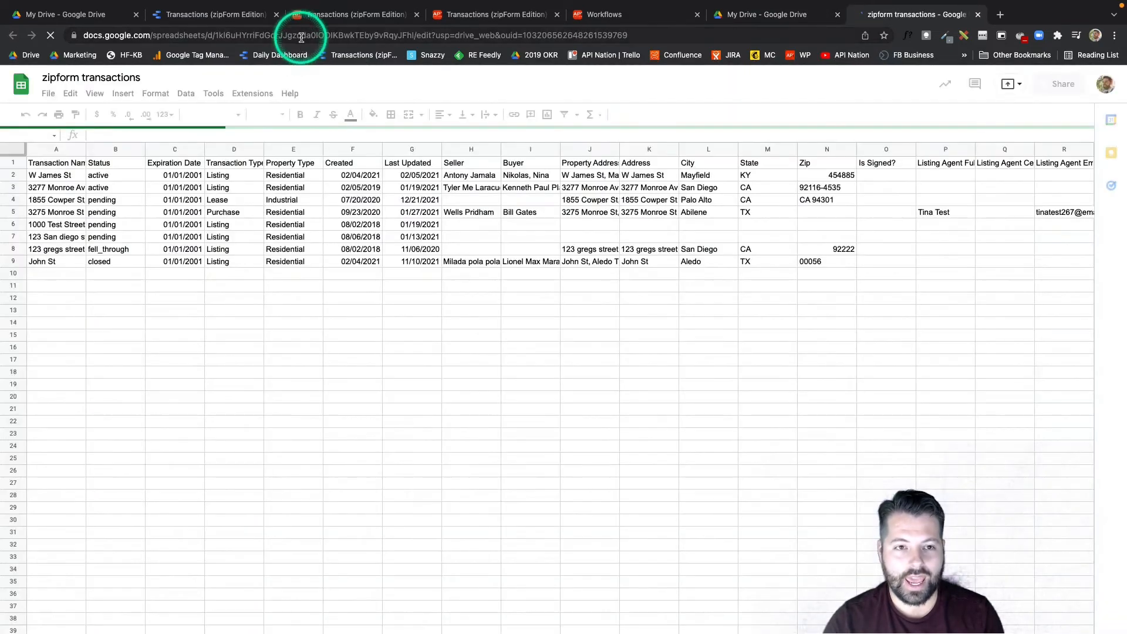
Start copying the Transactions Year in Review template report and create a new data source for the copy.
{"action": "left_click", "coordinate": [301, 37]}
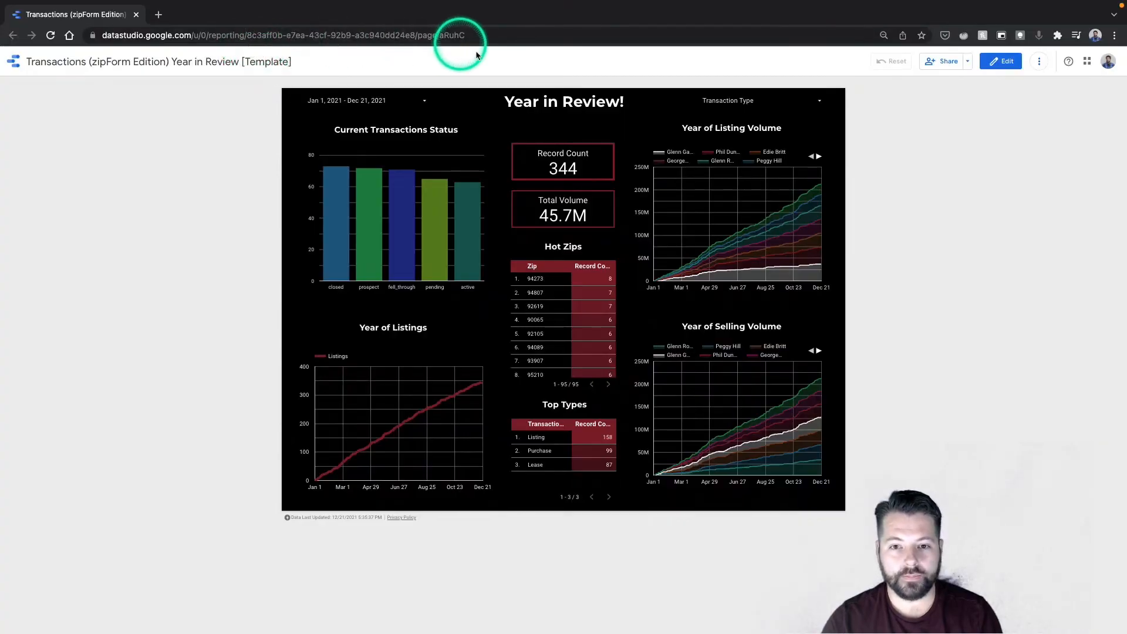
{"action": "left_click", "coordinate": [1039, 61]}
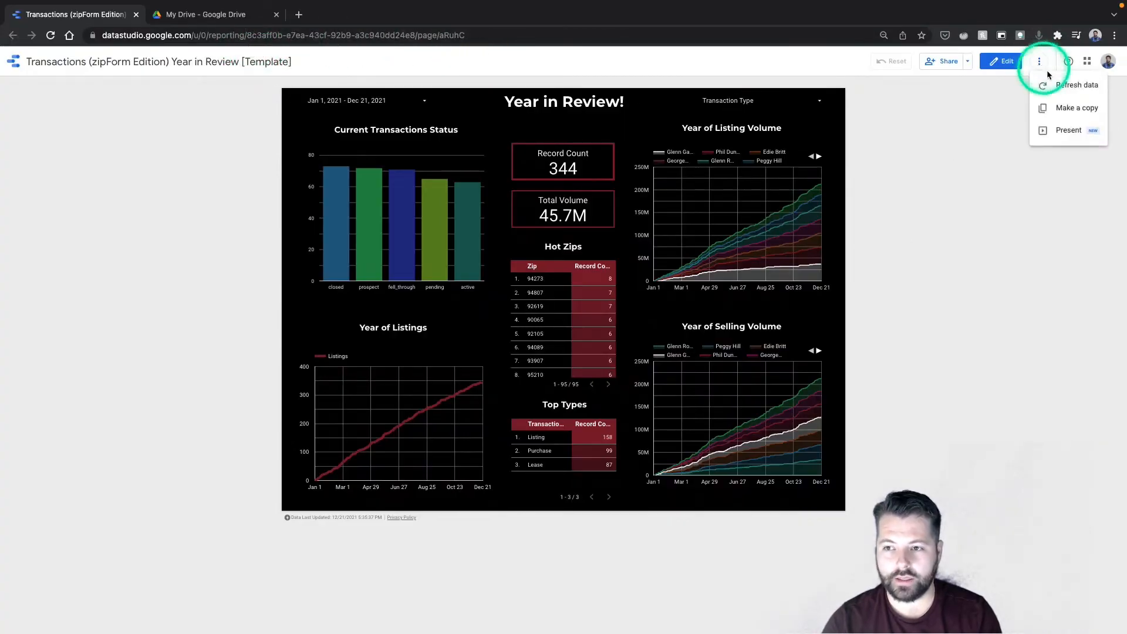
{"action": "left_click", "coordinate": [1061, 108]}
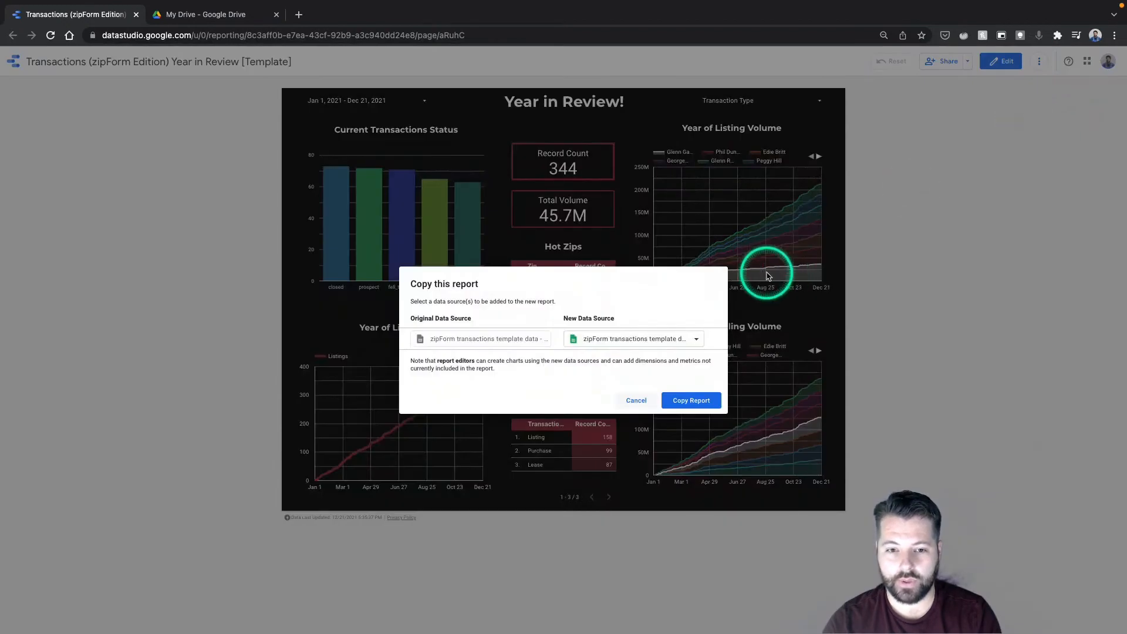
{"action": "left_click", "coordinate": [626, 344]}
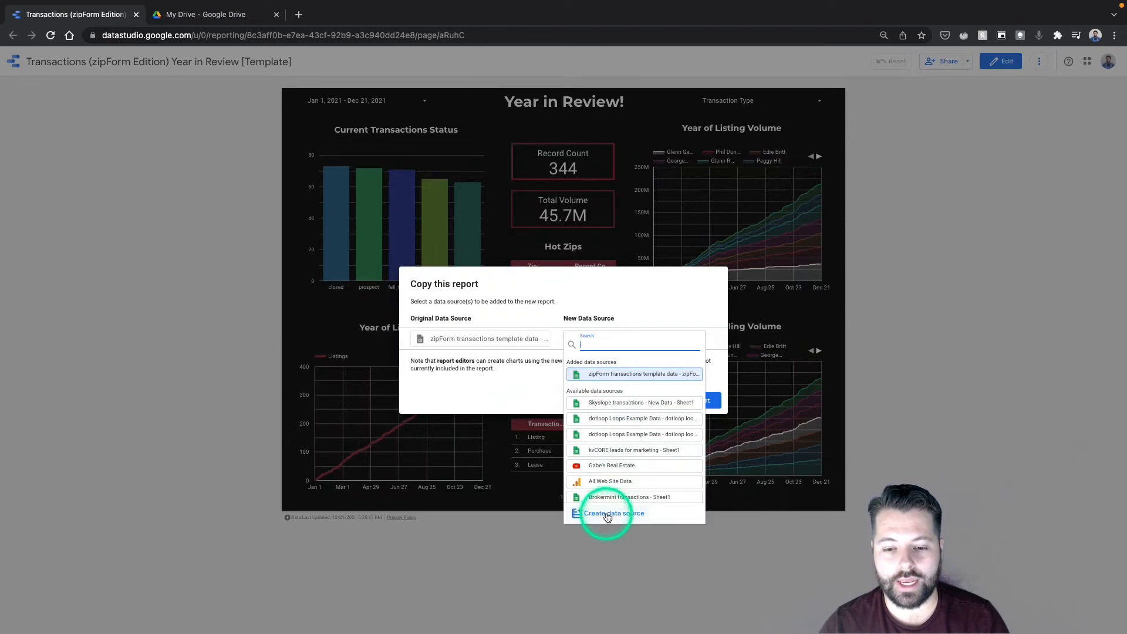
{"action": "left_click", "coordinate": [612, 515]}
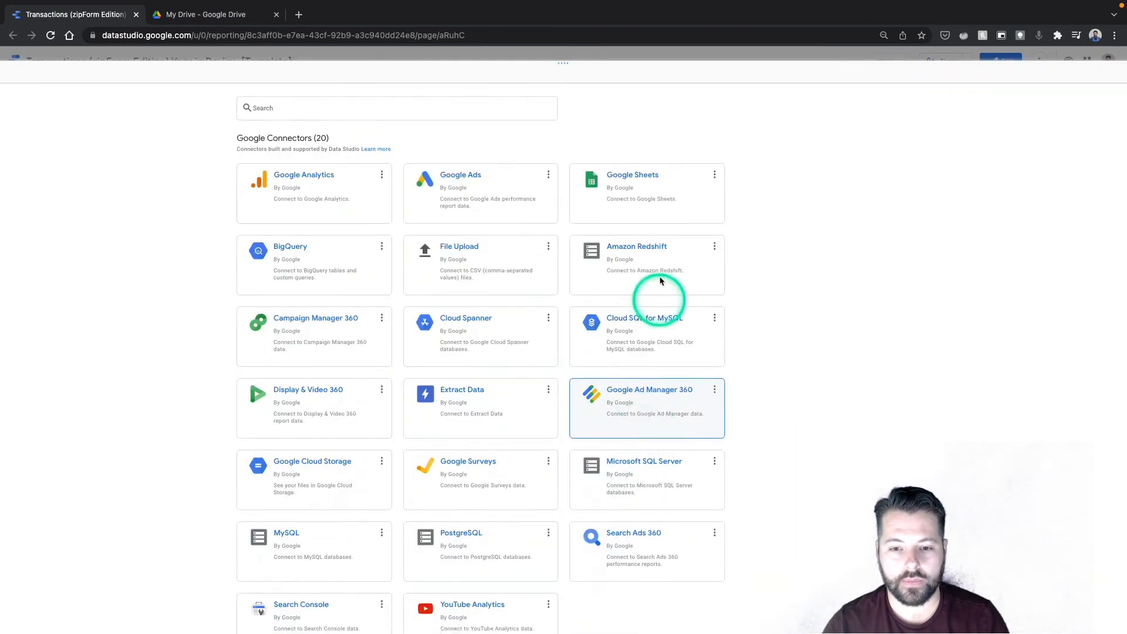
Connect a Google Sheets data source by pasting the zipForm transactions spreadsheet URL.
{"action": "left_click", "coordinate": [654, 188]}
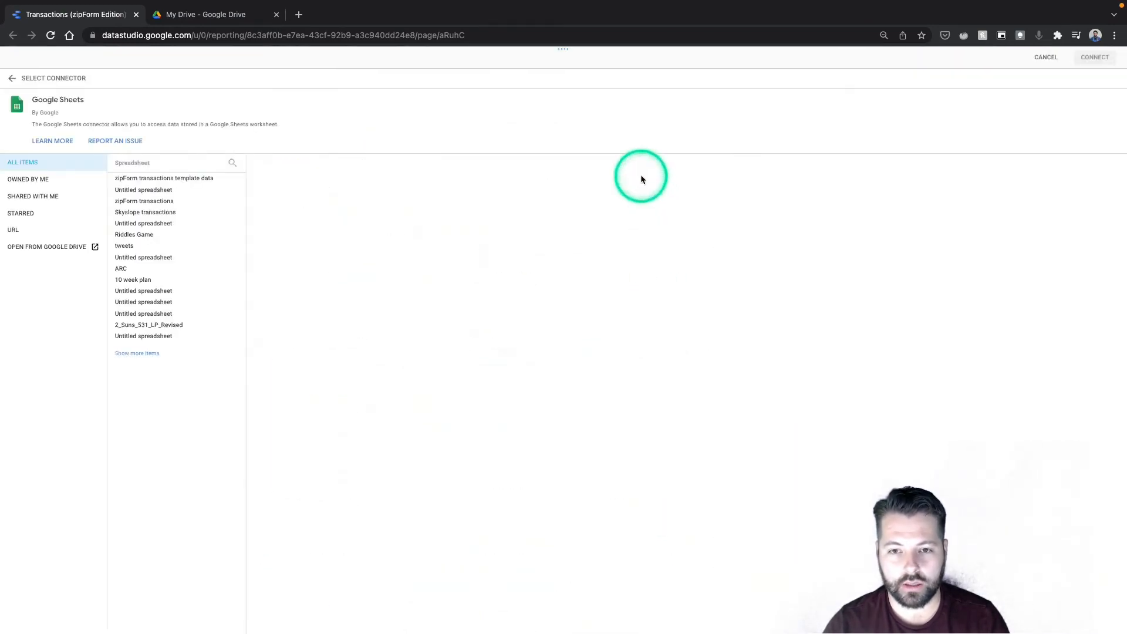
{"action": "left_click", "coordinate": [21, 235]}
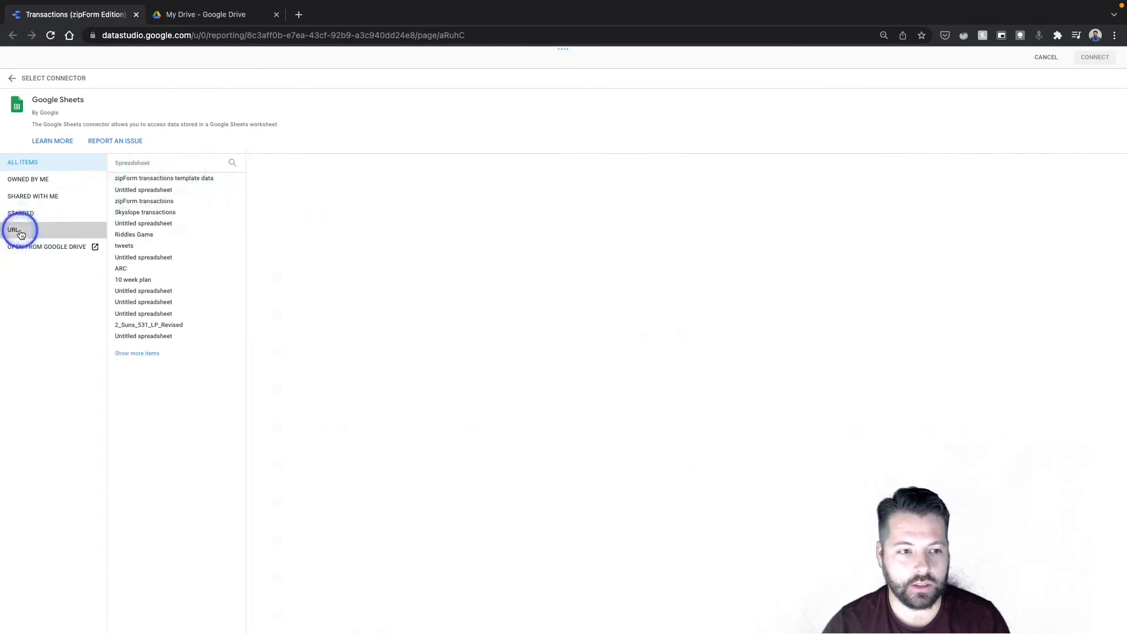
{"action": "left_click", "coordinate": [151, 180]}
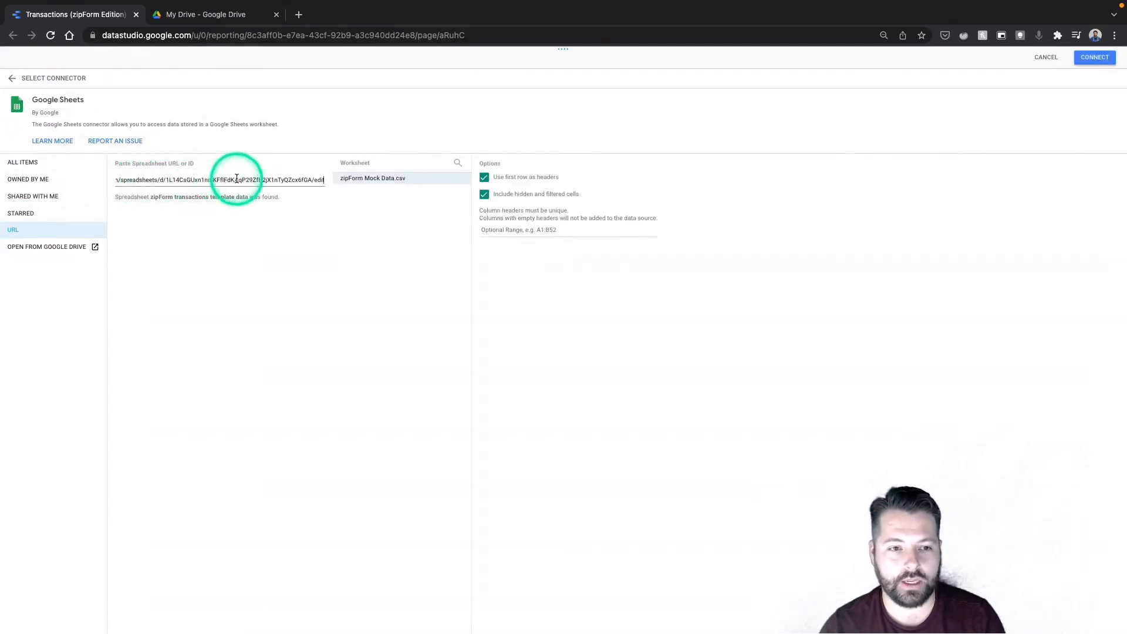
{"action": "left_click", "coordinate": [1103, 57]}
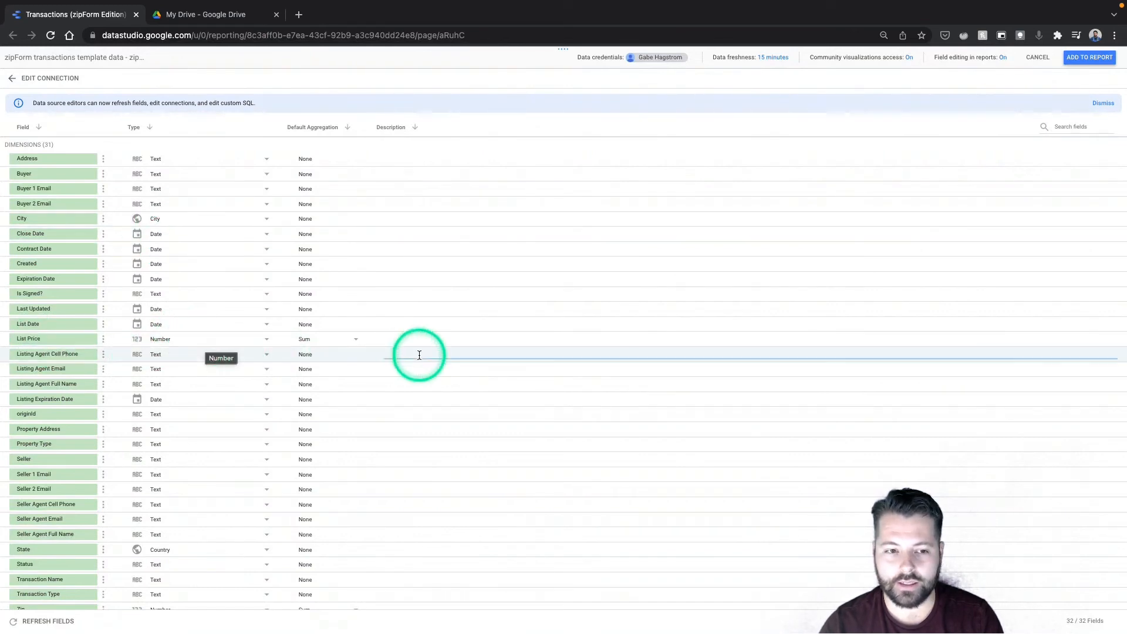
Add the new data source to the report and copy the report.
{"action": "left_click", "coordinate": [1089, 57]}
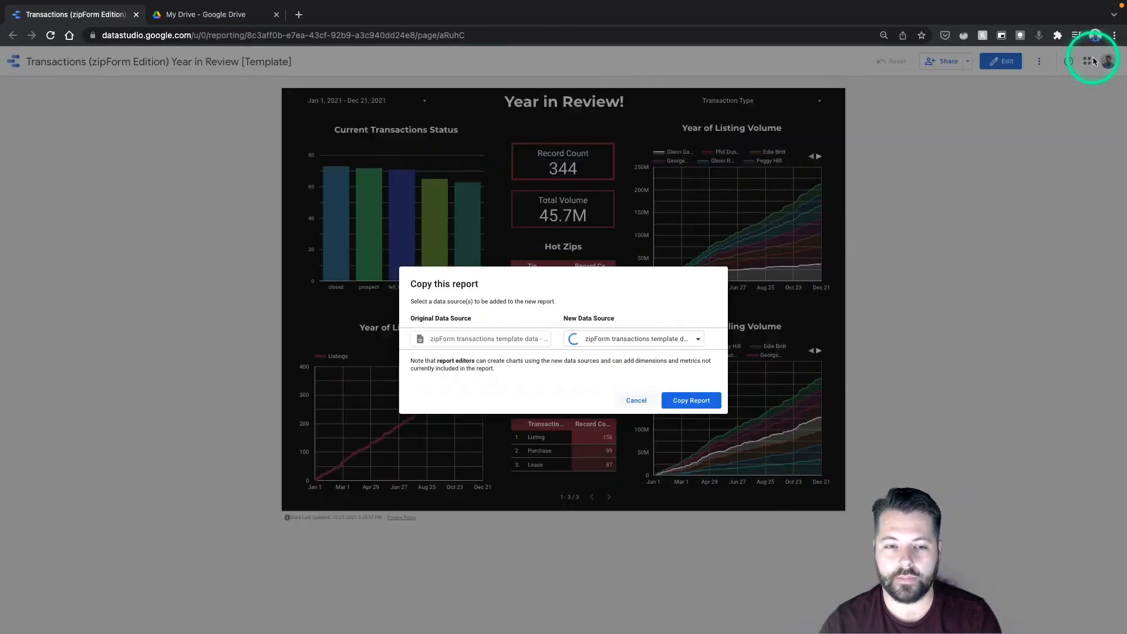
{"action": "left_click", "coordinate": [680, 401]}
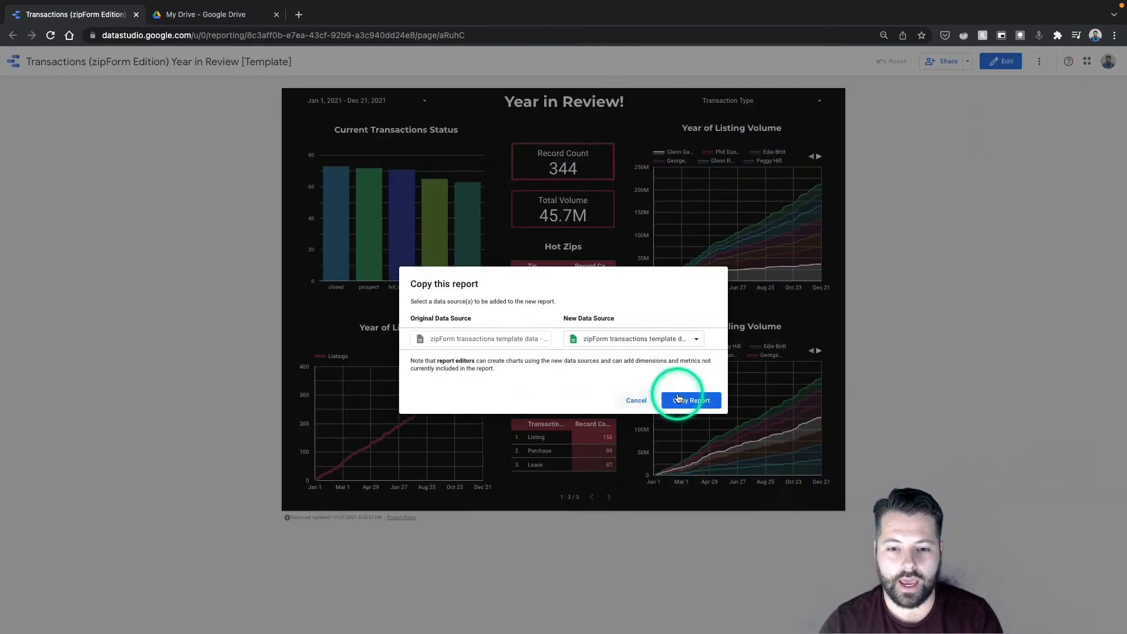